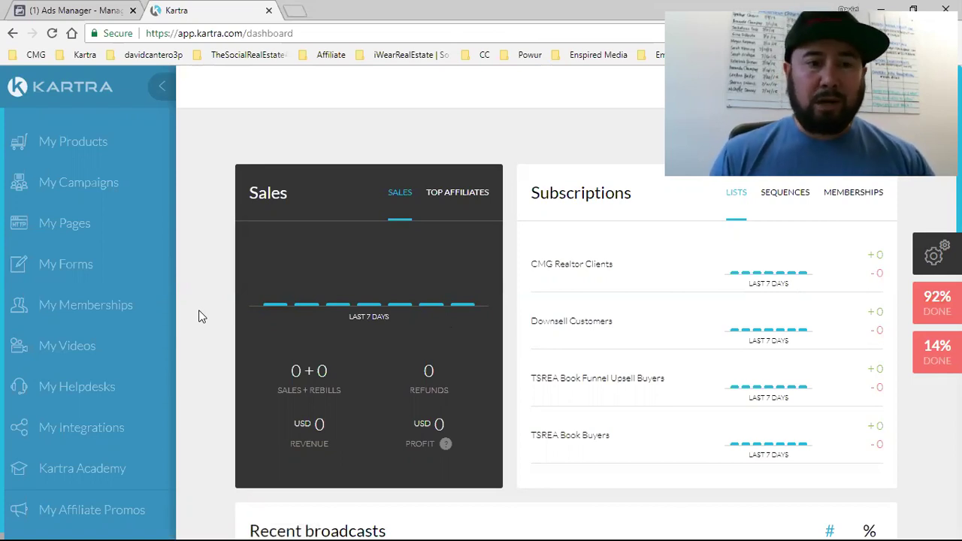
# - Go from My Videos to the My Memberships list showing The Social Real Estate Agent Course
pyautogui.click(79, 342)
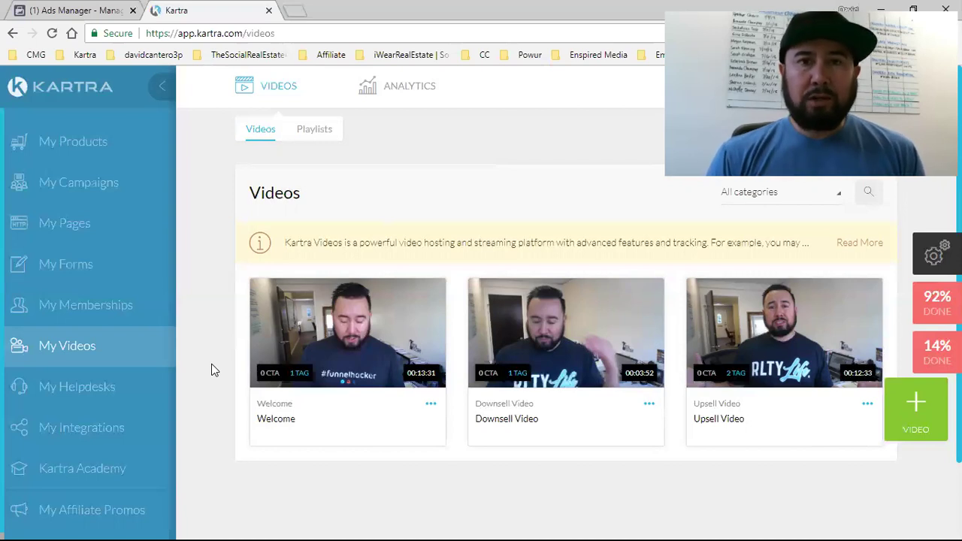
pyautogui.click(178, 307)
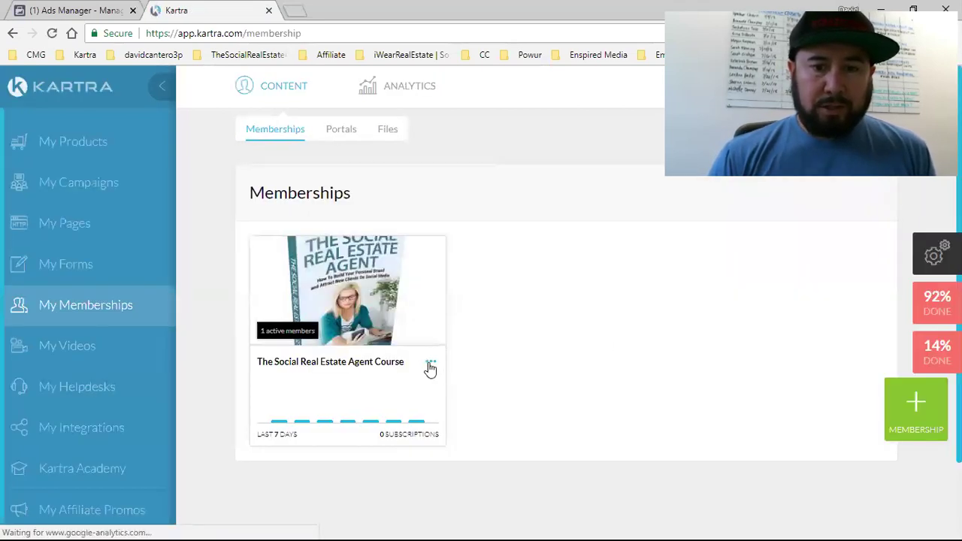
# - Edit The Social Real Estate Agent Course membership and open it in the Builder
pyautogui.click(431, 363)
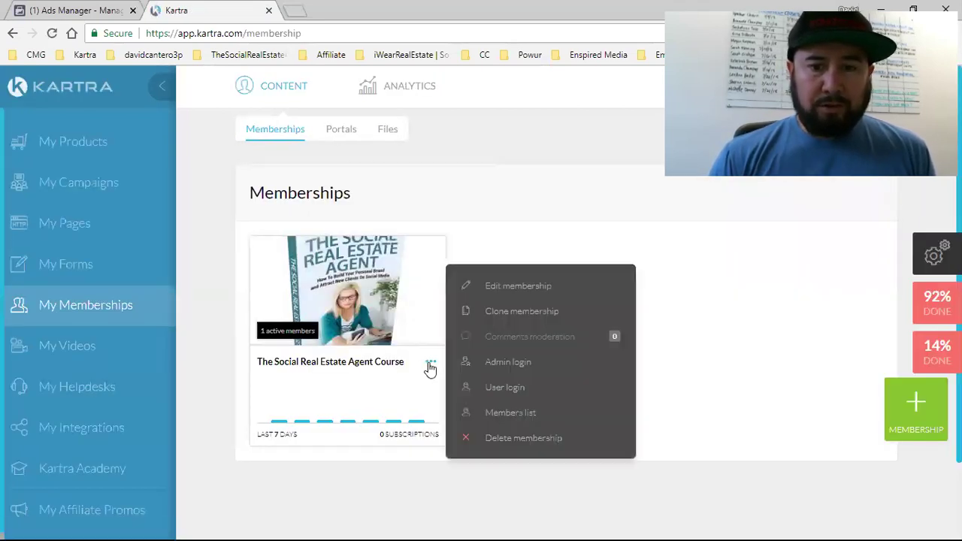
pyautogui.click(525, 286)
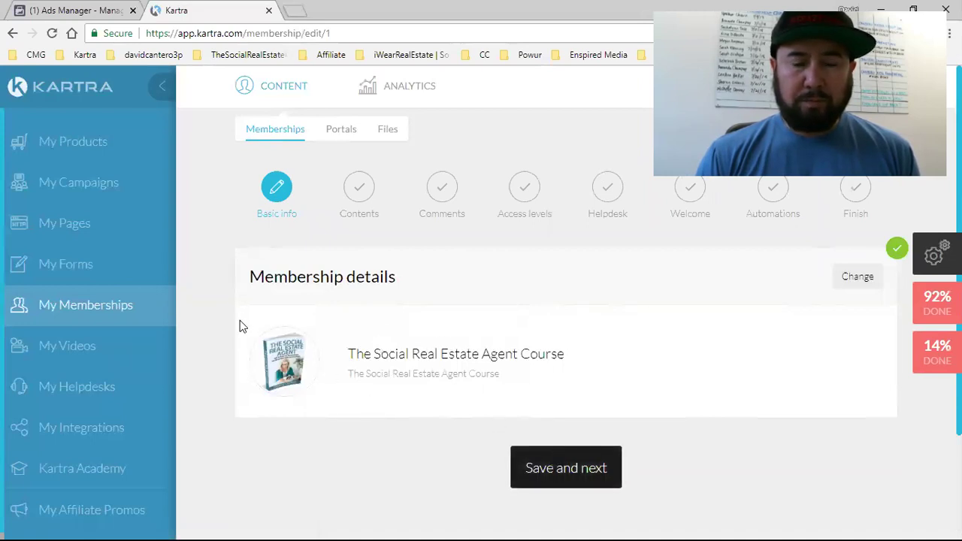
pyautogui.click(567, 467)
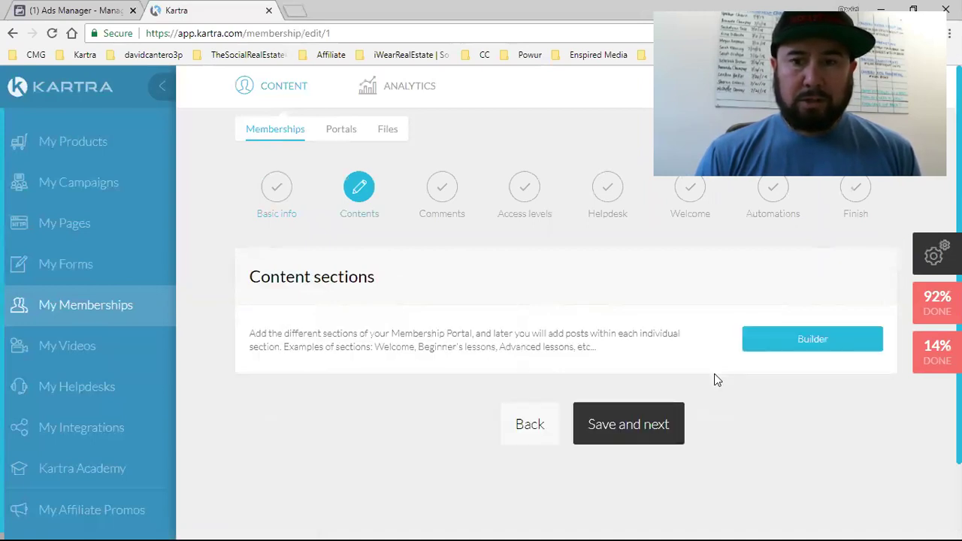
pyautogui.click(804, 346)
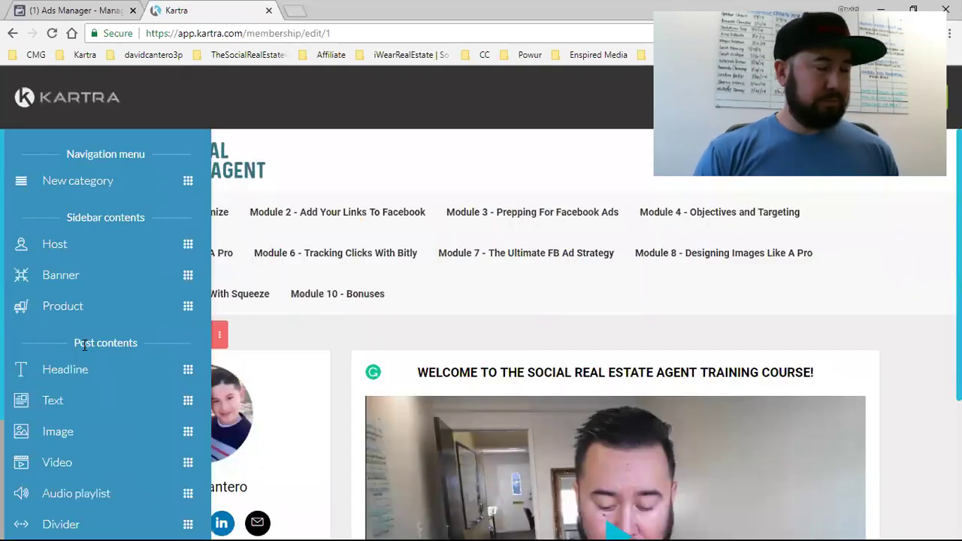
# - Hide the builder sidebar and play the welcome video in the course's welcome post
pyautogui.click(219, 334)
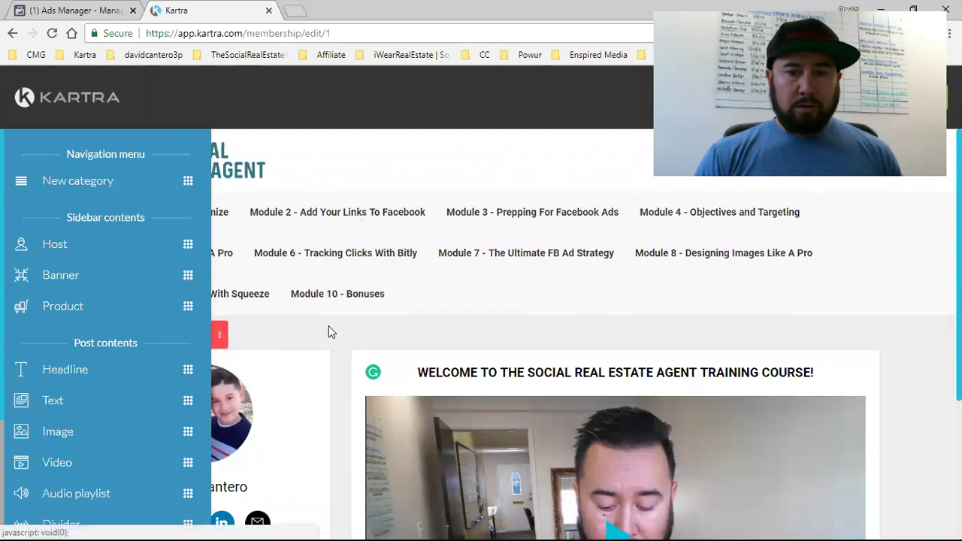
pyautogui.scroll(-3, 592, 356)
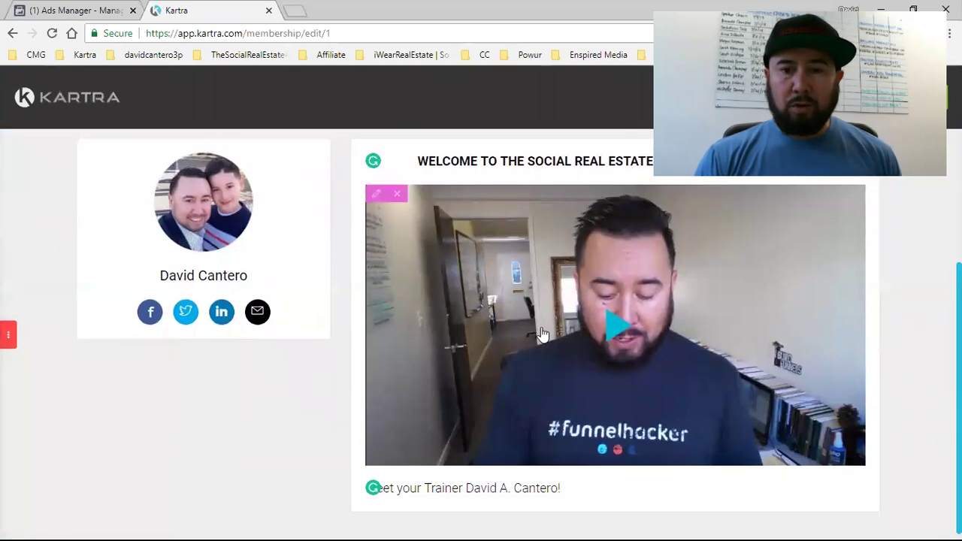
pyautogui.click(614, 326)
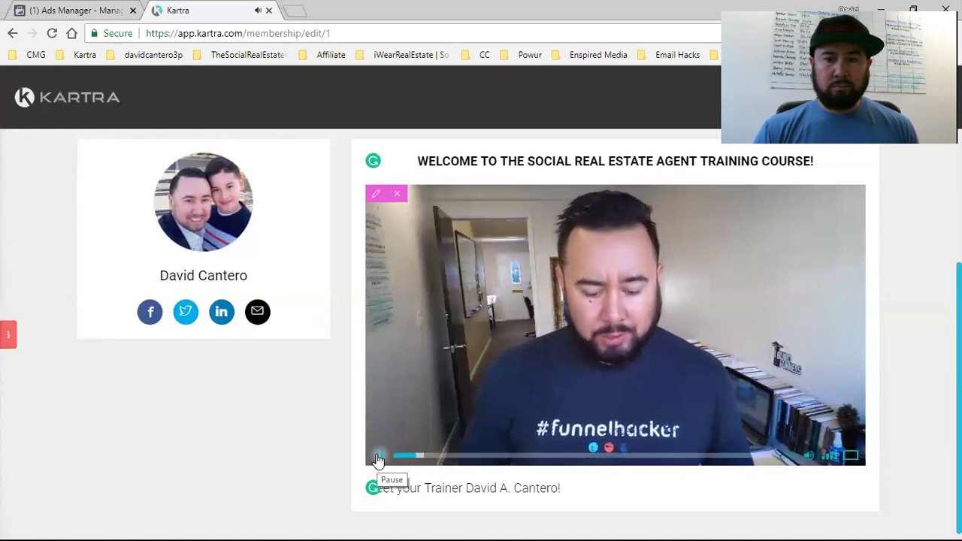
pyautogui.scroll(3, 230, 460)
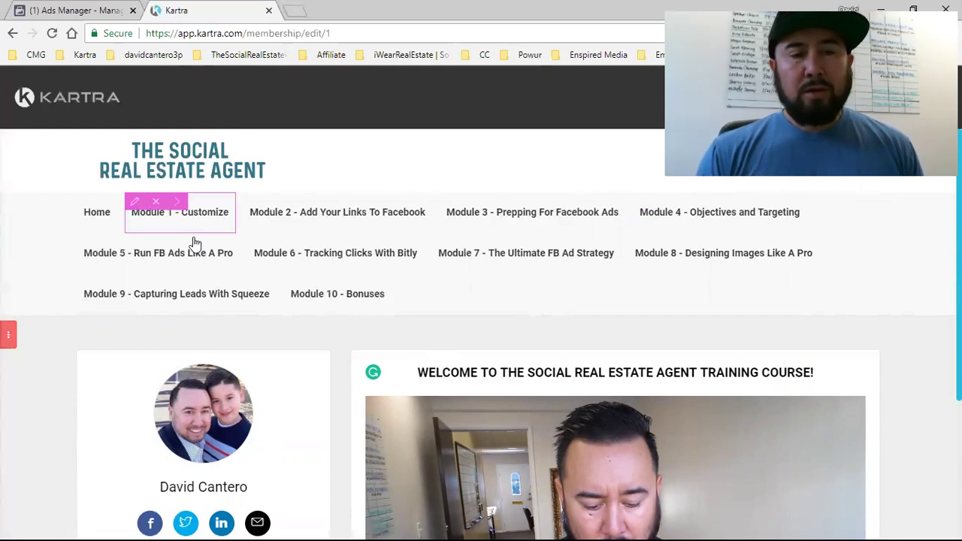
pyautogui.click(9, 334)
pyautogui.scroll(-2, 77, 364)
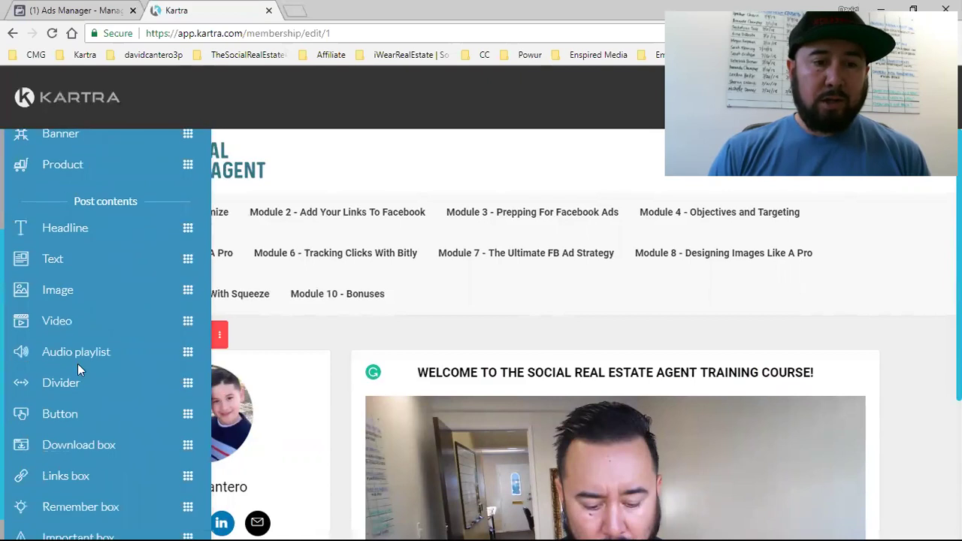
pyautogui.scroll(2, 76, 418)
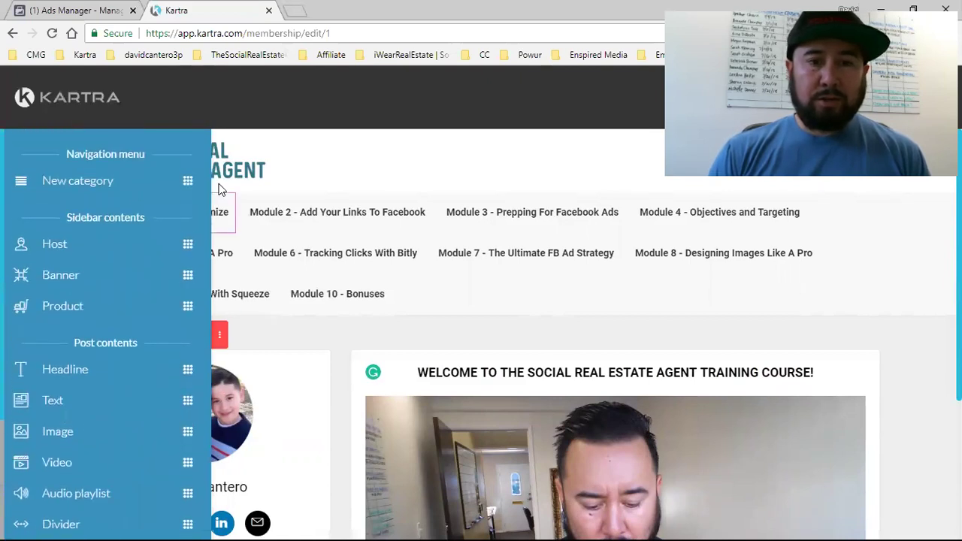
pyautogui.click(219, 335)
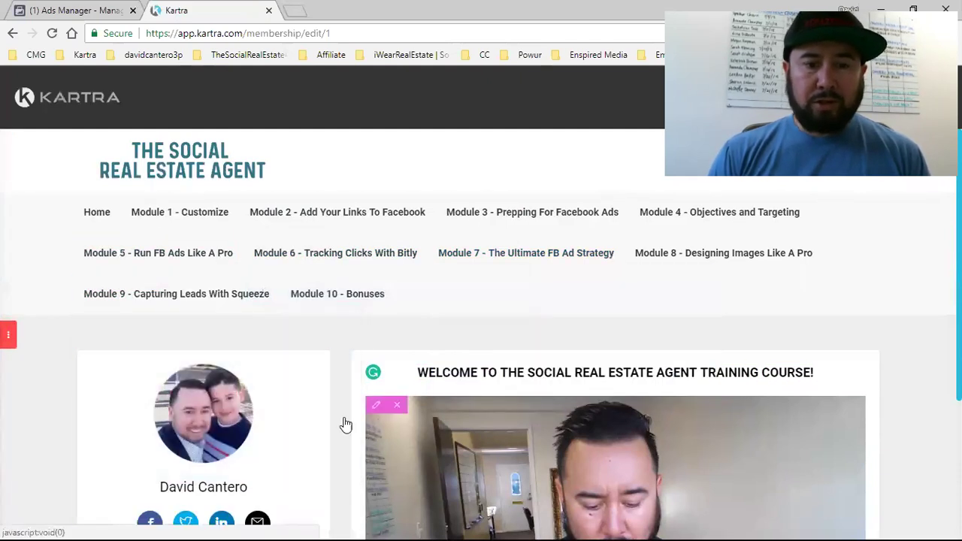
pyautogui.scroll(-1, 237, 480)
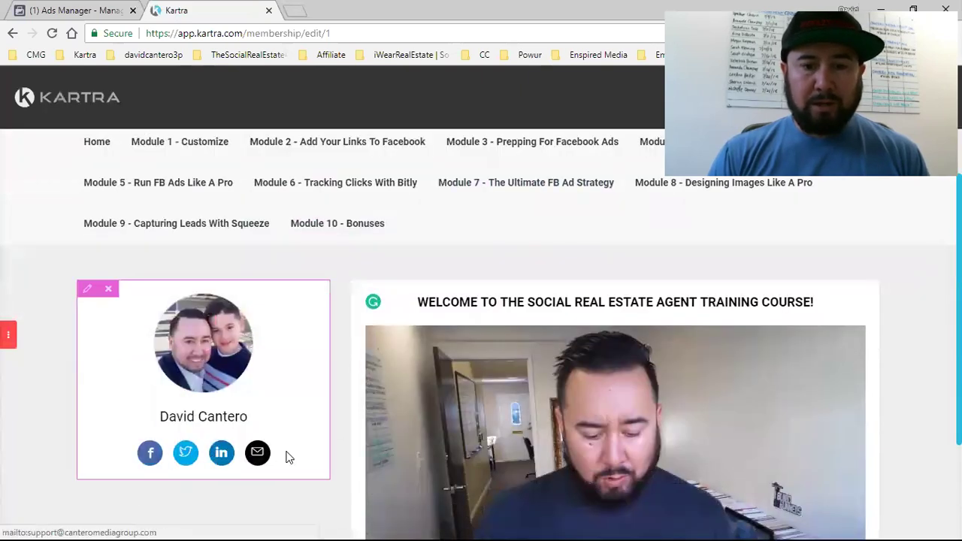